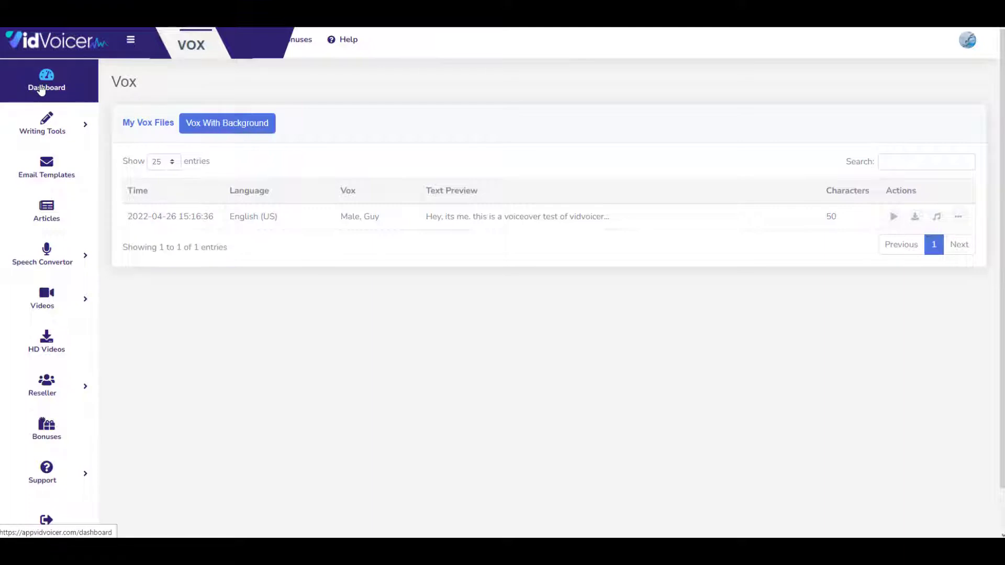
- Go from the Dashboard to Videos > Create Video and scroll through the text video creator
left_click(42, 90)
left_click(59, 308)
left_click(39, 334)
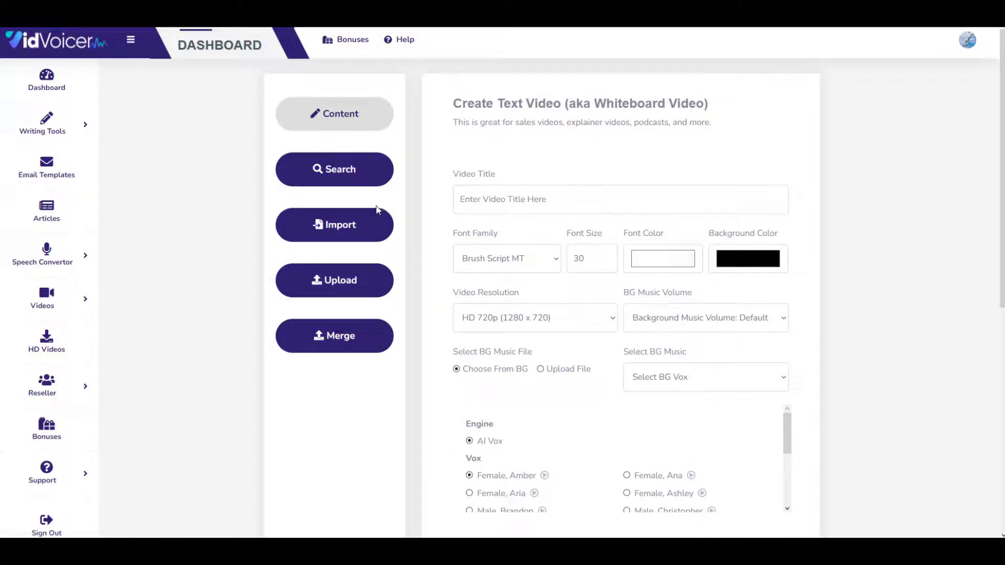
scroll(999, 300, "down", 3)
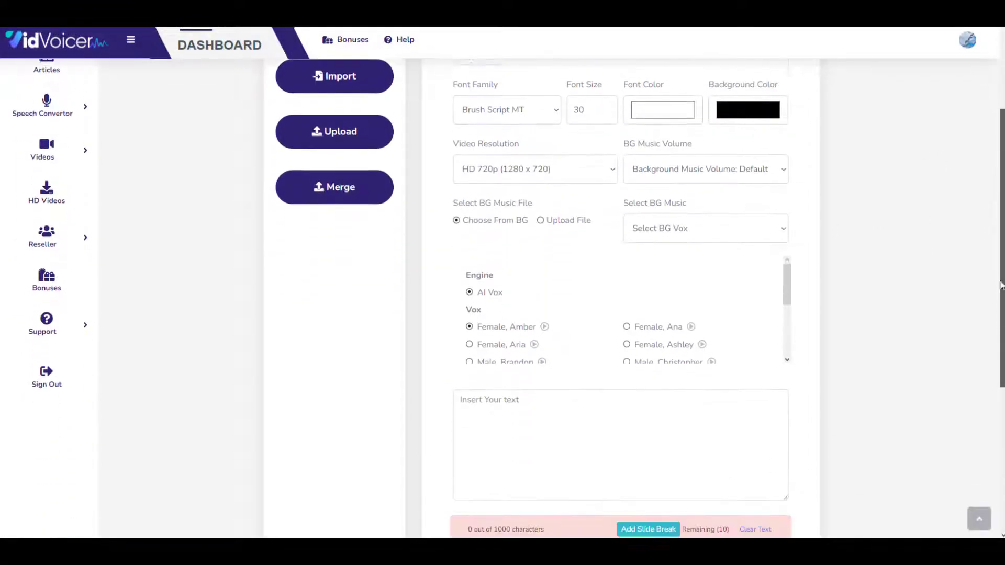
scroll(998, 314, "down", 2)
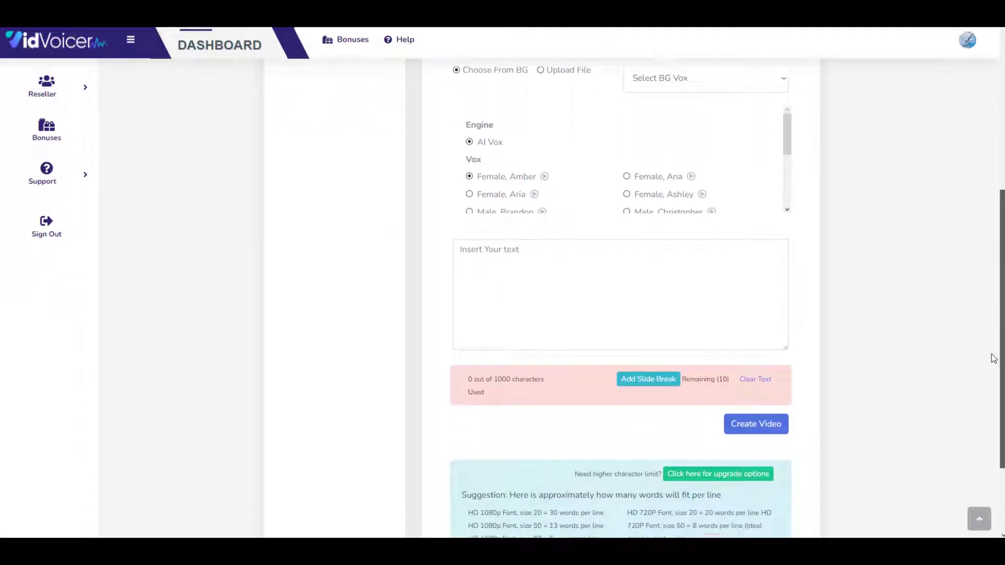
scroll(992, 304, "up", 5)
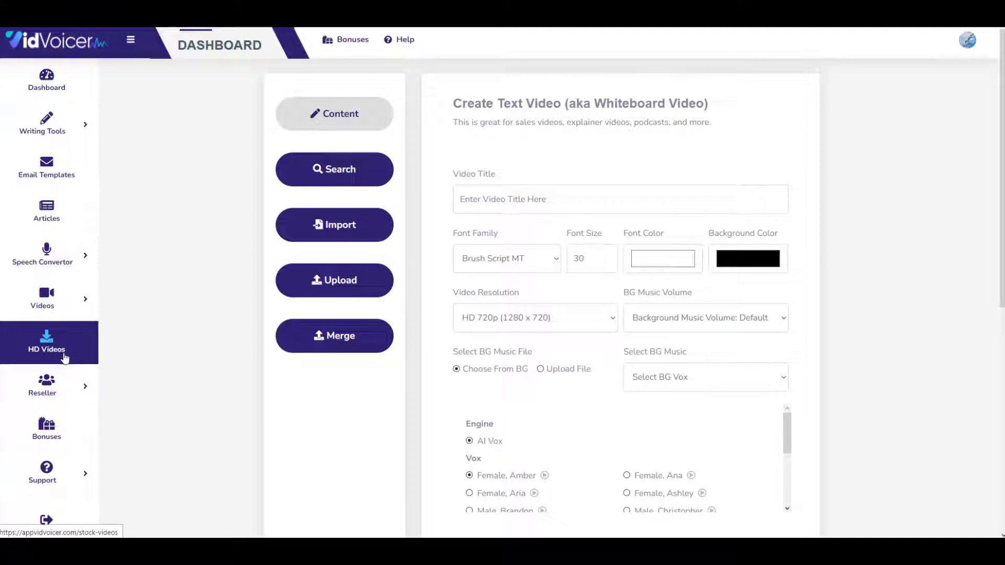
- Try the HD Videos reseller section, dismiss the upgrade popup, and go to Bonuses
left_click(71, 401)
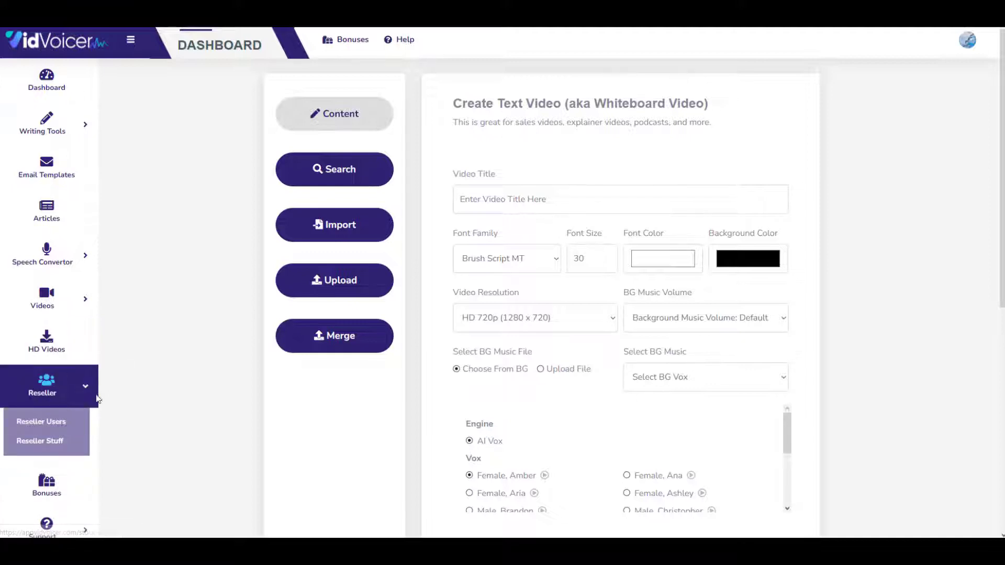
left_click(65, 349)
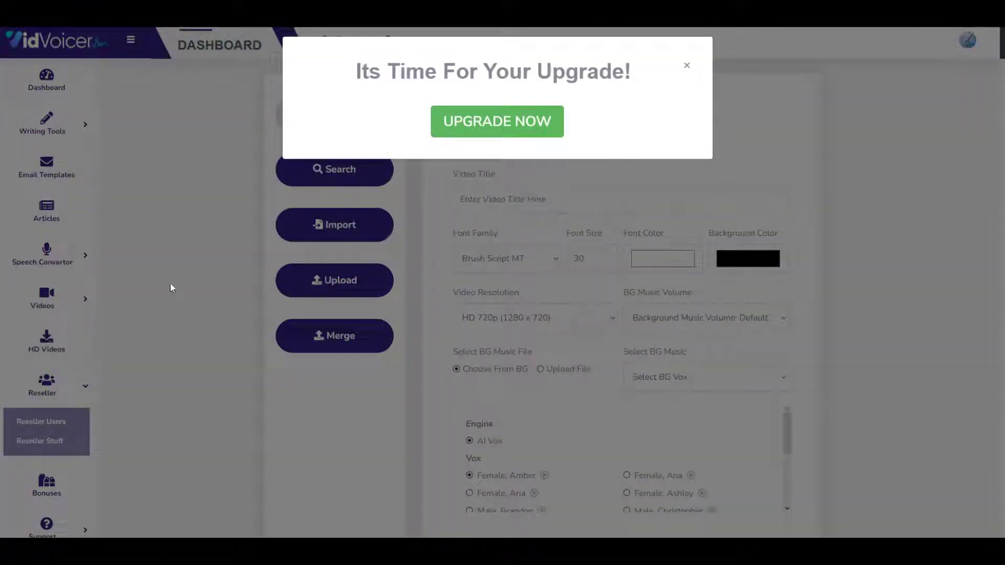
left_click(688, 67)
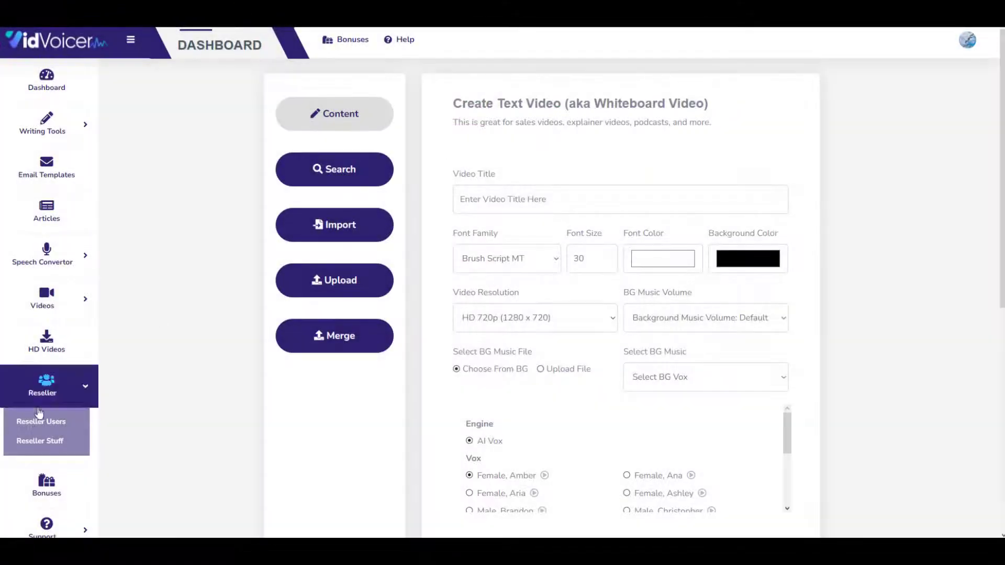
left_click(60, 491)
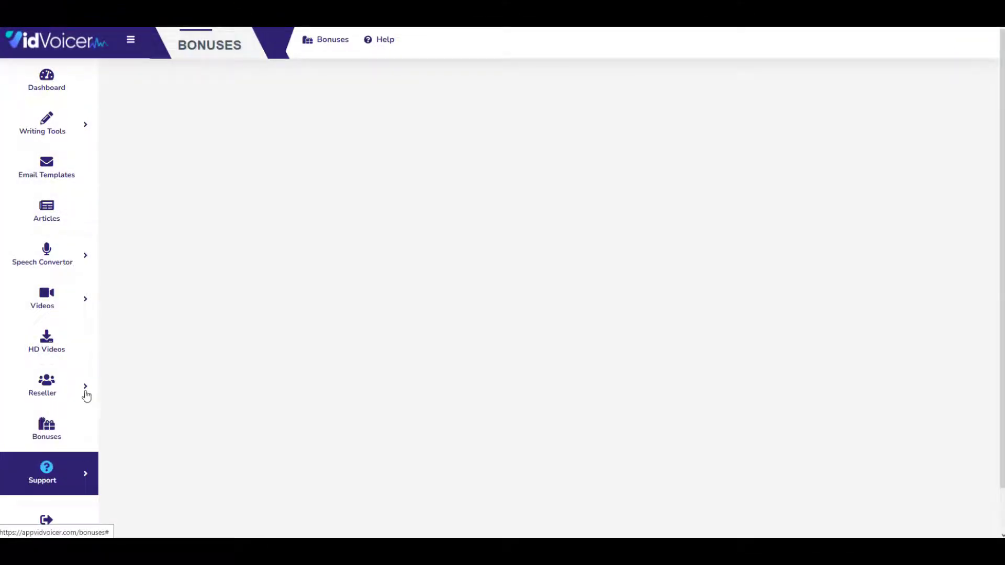
- Scroll through the Dashboard's stat cards (0 copies, 2 vox, 51 videos) and help box
scroll(1000, 89, "down", 10)
scroll(1000, 89, "up", 10)
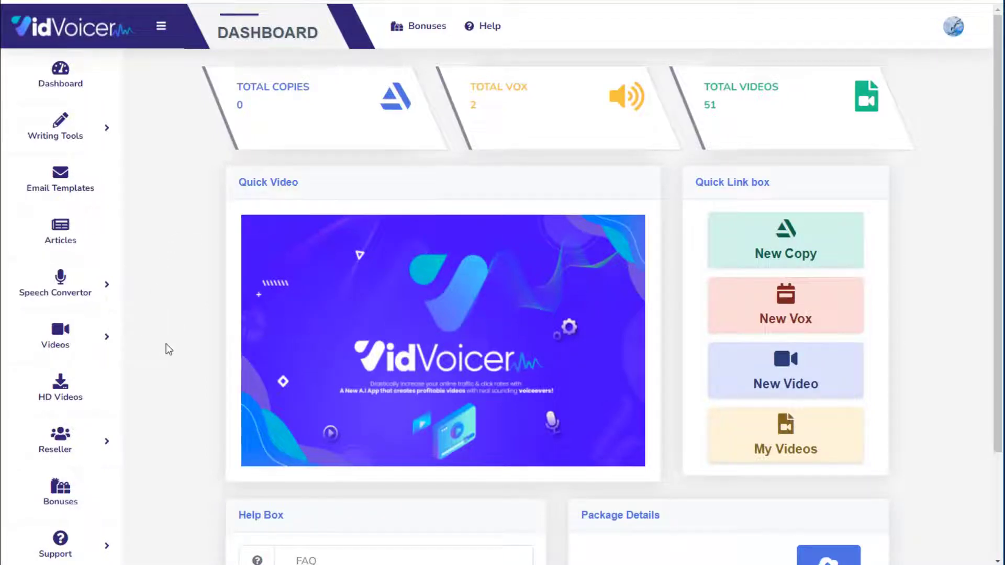
scroll(163, 350, "down", 3)
scroll(162, 361, "up", 3)
- Start a New Vox under Speech Convertor and look over its empty form
left_click(101, 291)
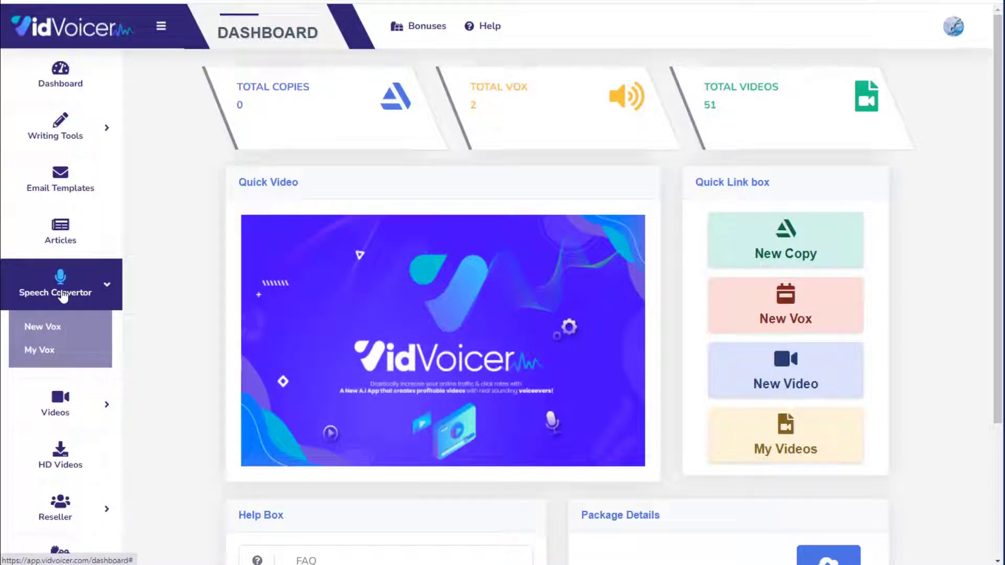
left_click(53, 329)
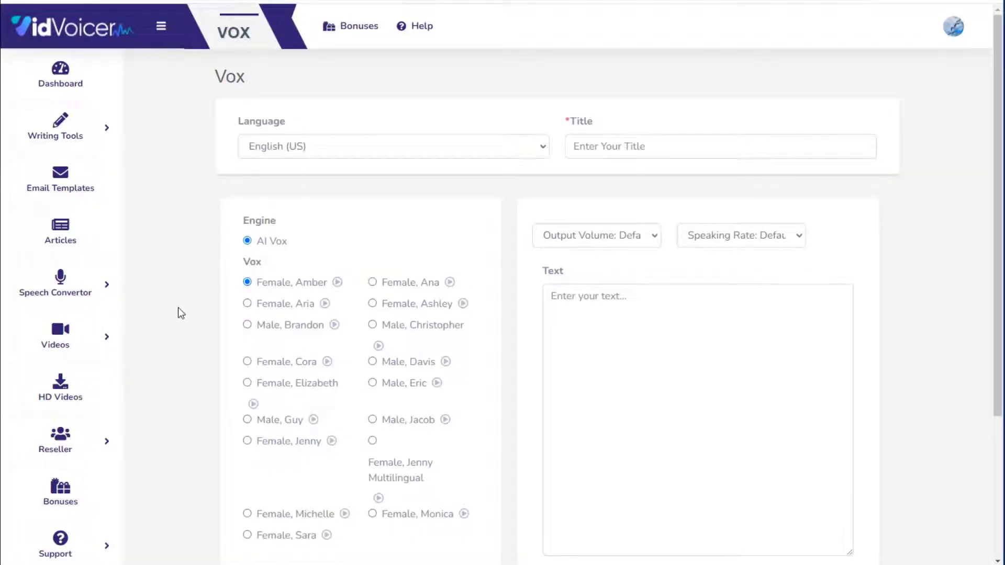
scroll(201, 293, "down", 3)
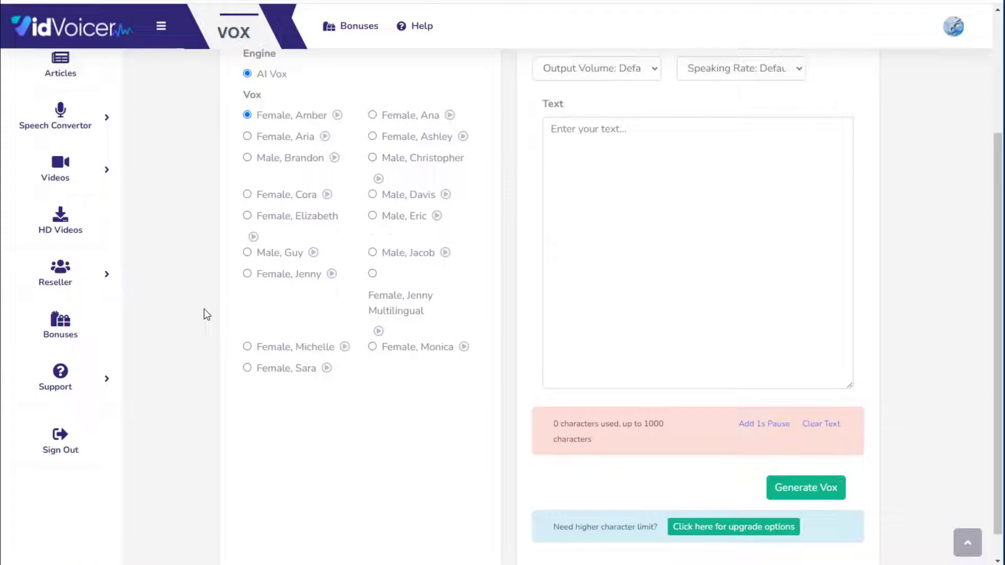
scroll(339, 263, "up", 2)
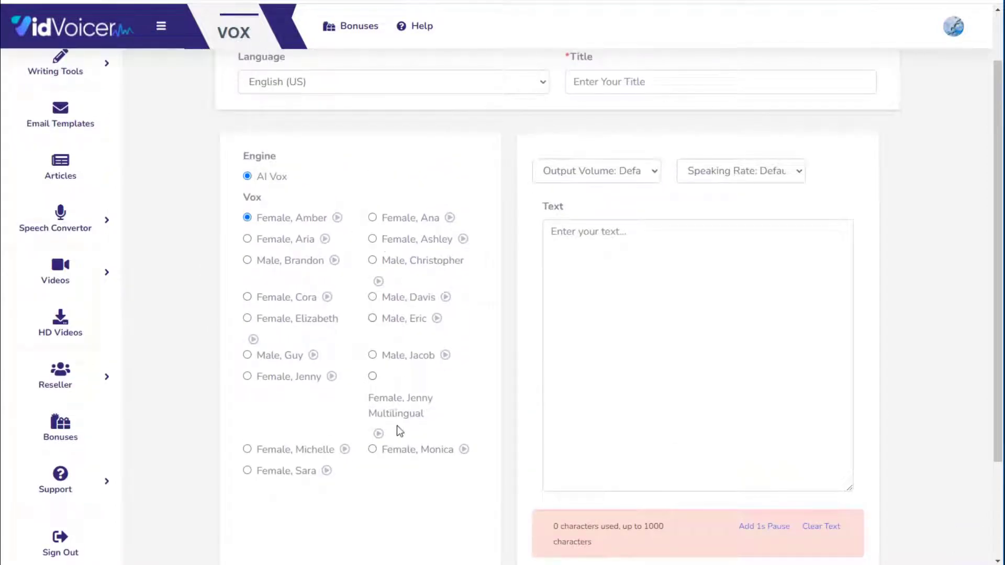
scroll(363, 277, "up", 2)
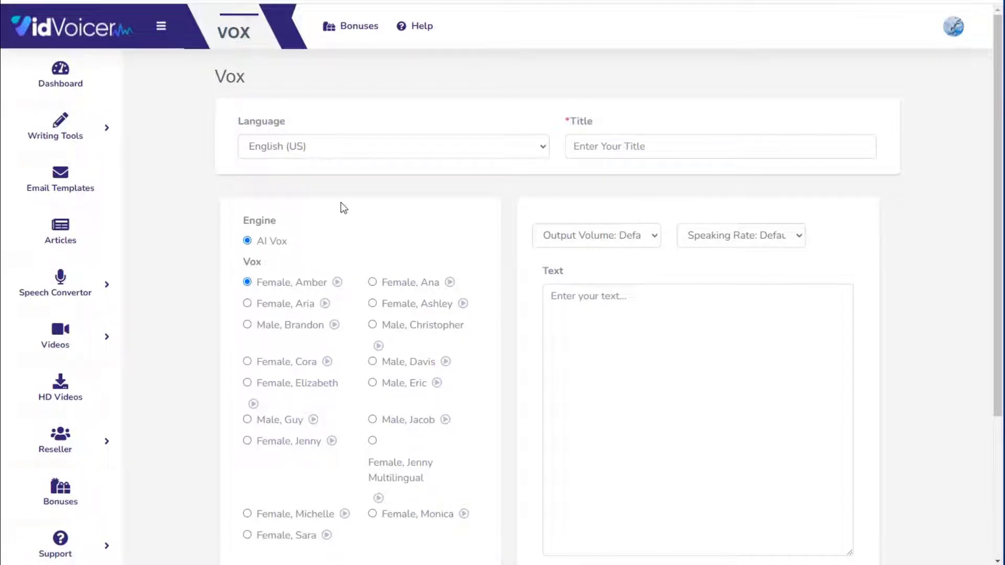
- Set the Vox language to English (Australia) and preview the Female, Natasha voice
left_click(383, 146)
mouse_move(542, 231)
left_mouse_down()
mouse_move(544, 178)
mouse_move(545, 429)
mouse_move(529, 222)
mouse_move(530, 236)
mouse_move(544, 242)
left_mouse_up()
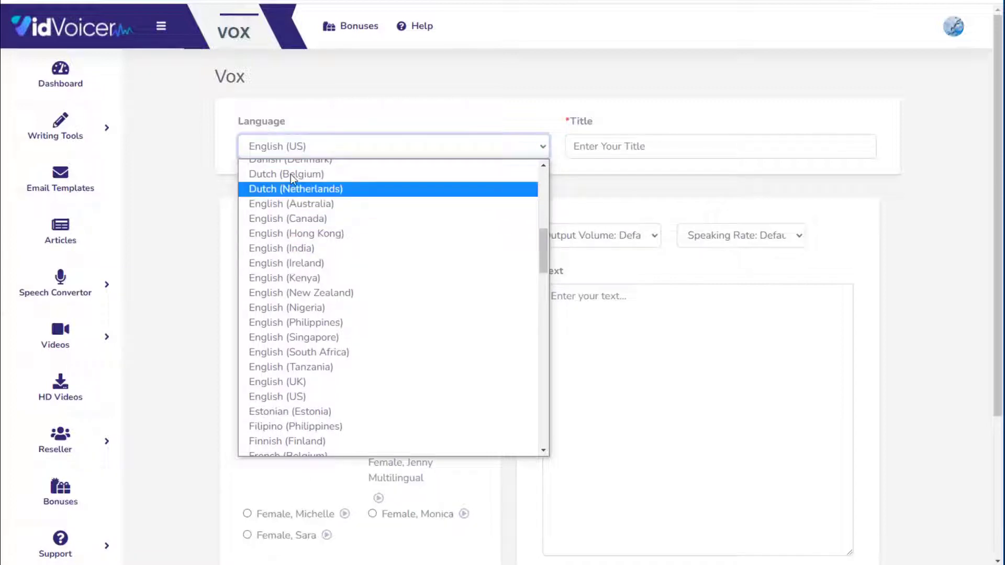
left_click(301, 211)
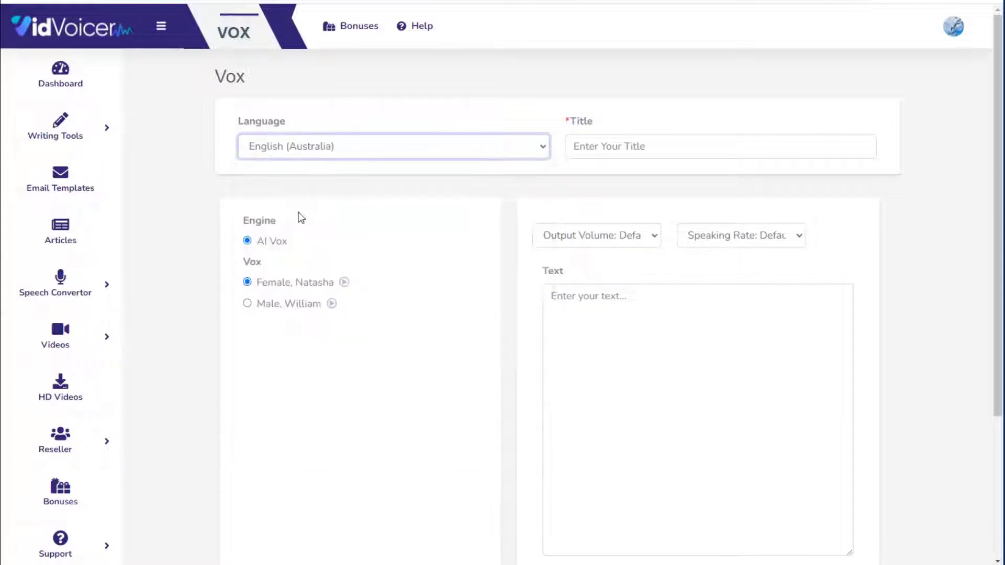
left_click(344, 282)
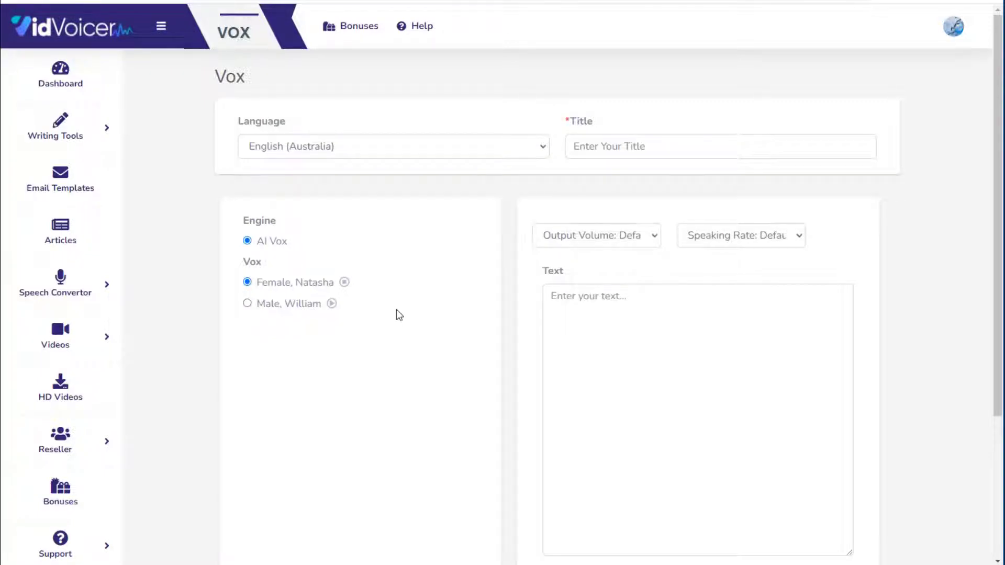
- Switch the language to English (Nigeria) and preview the Male, Abeo voice
left_click(539, 148)
scroll(478, 282, "down", 2)
scroll(471, 302, "down", 4)
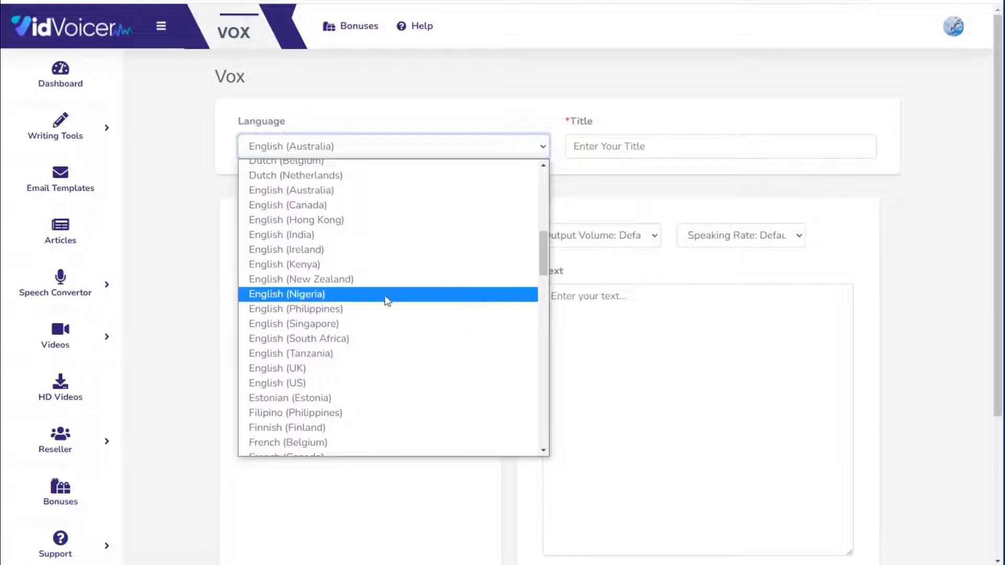
left_click(291, 295)
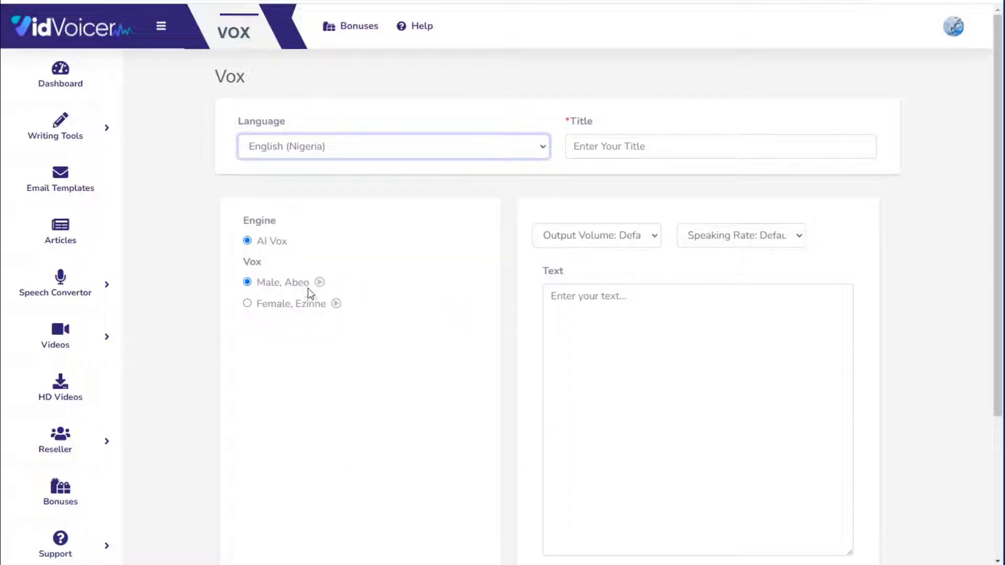
left_click(320, 283)
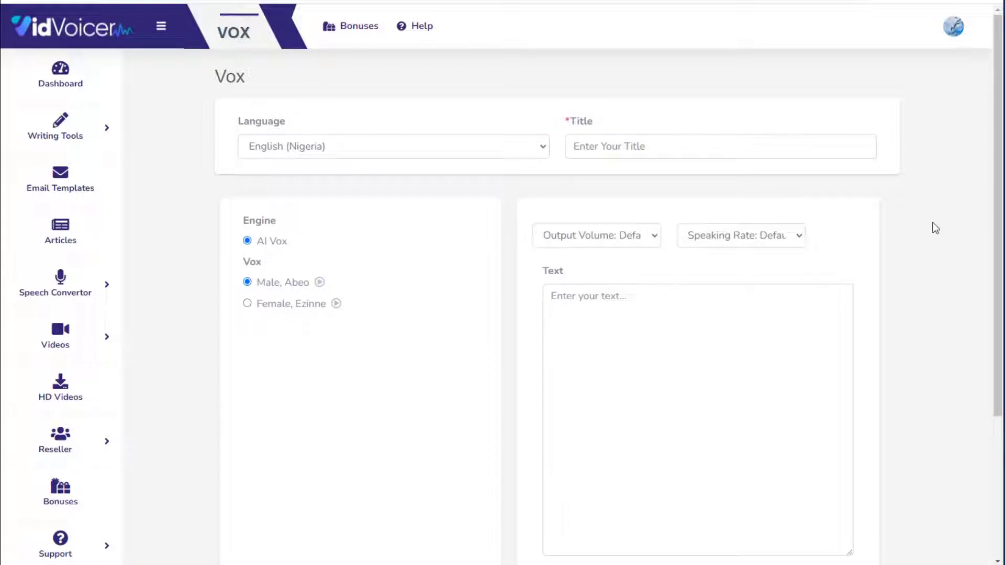
scroll(990, 204, "down", 1)
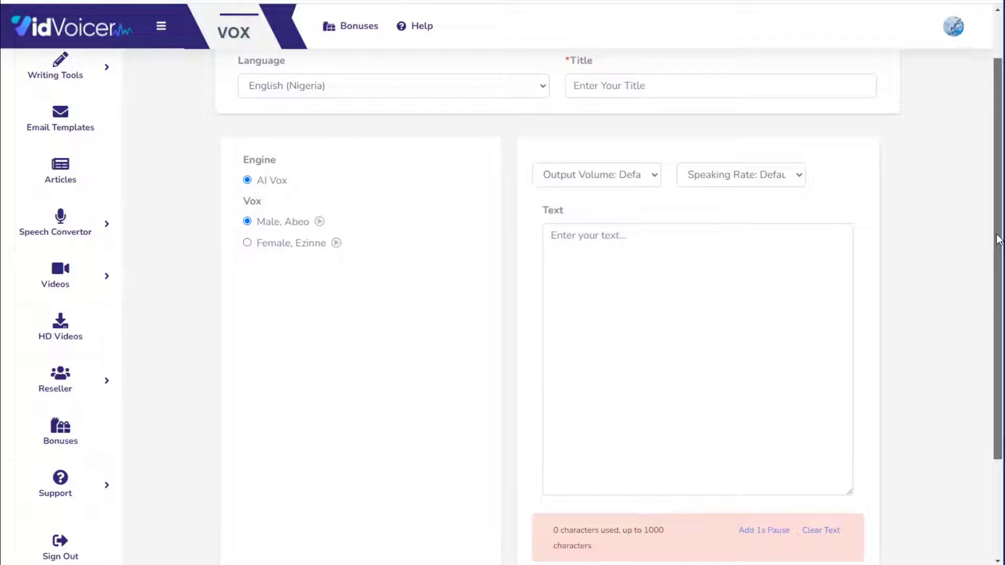
- Select the empty text box, scroll the form, and view the output volume choices
left_click(681, 246)
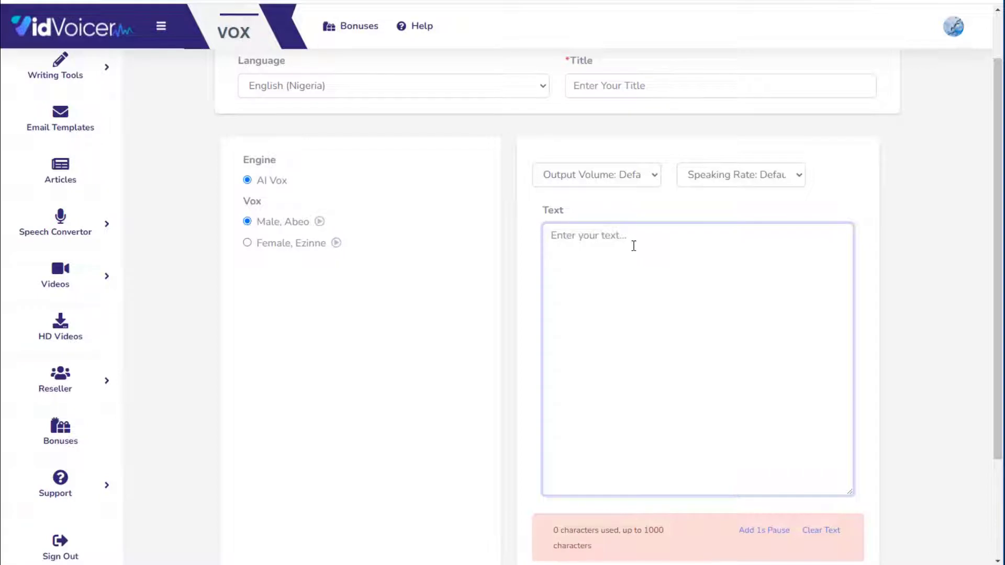
scroll(640, 261, "down", 2)
scroll(729, 249, "up", 1)
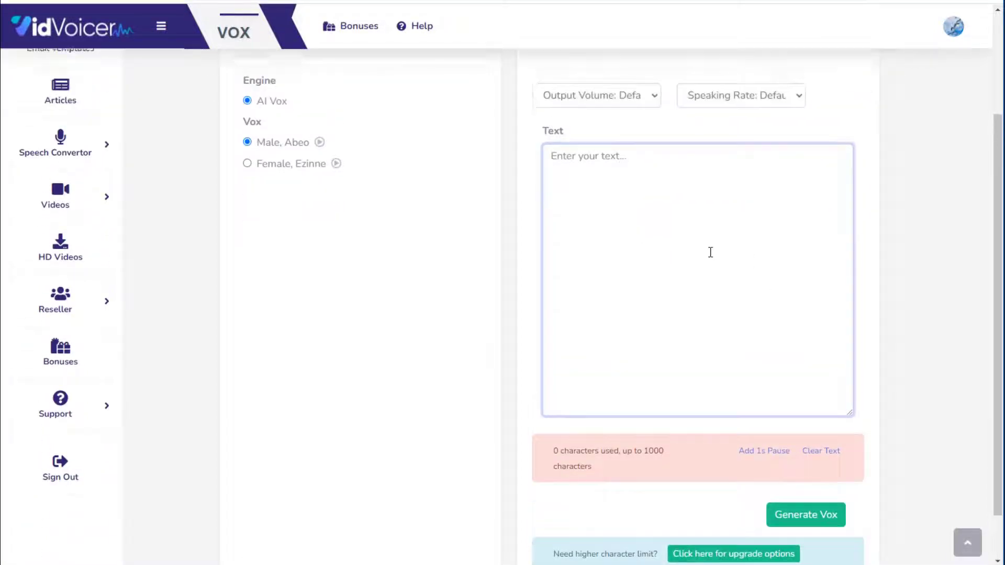
scroll(718, 244, "up", 1)
scroll(720, 246, "down", 1)
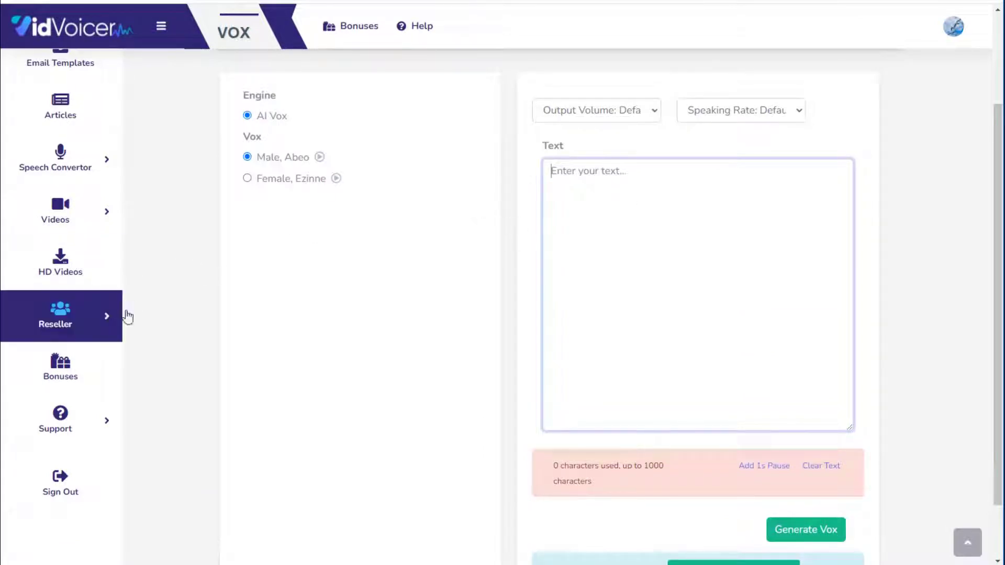
scroll(525, 247, "up", 2)
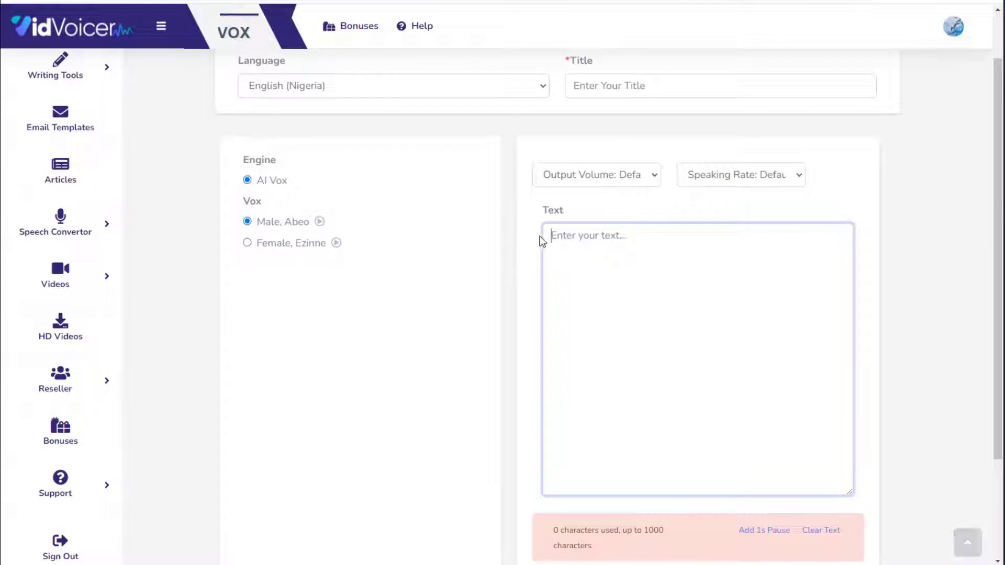
left_click(606, 175)
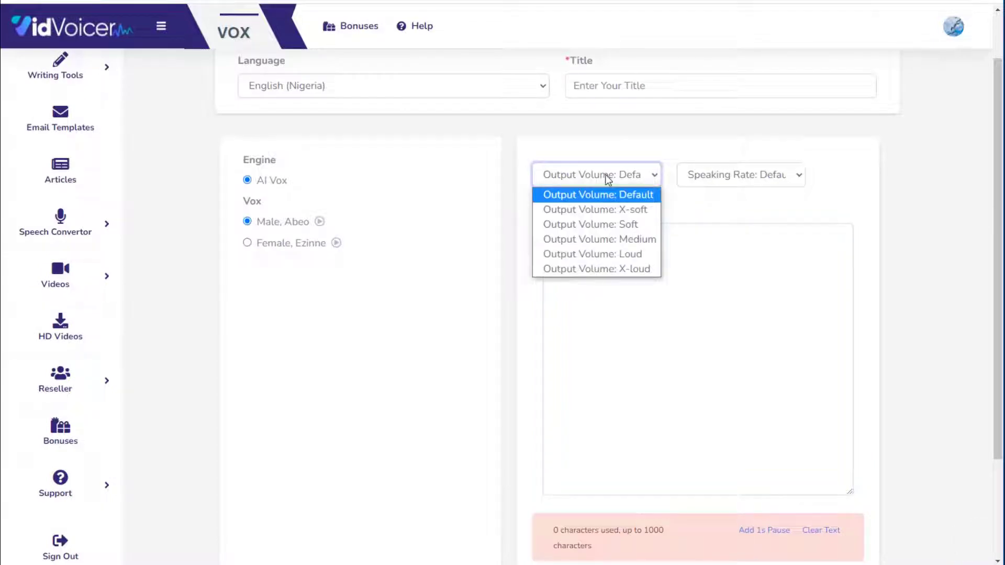
- Leave the output volume and speaking rate at their defaults
left_click(713, 173)
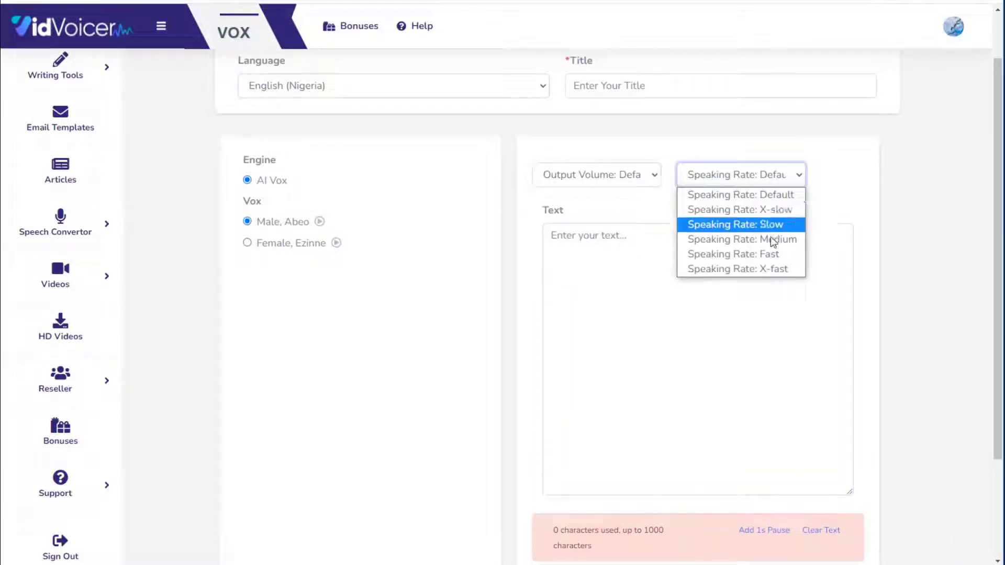
left_click(844, 181)
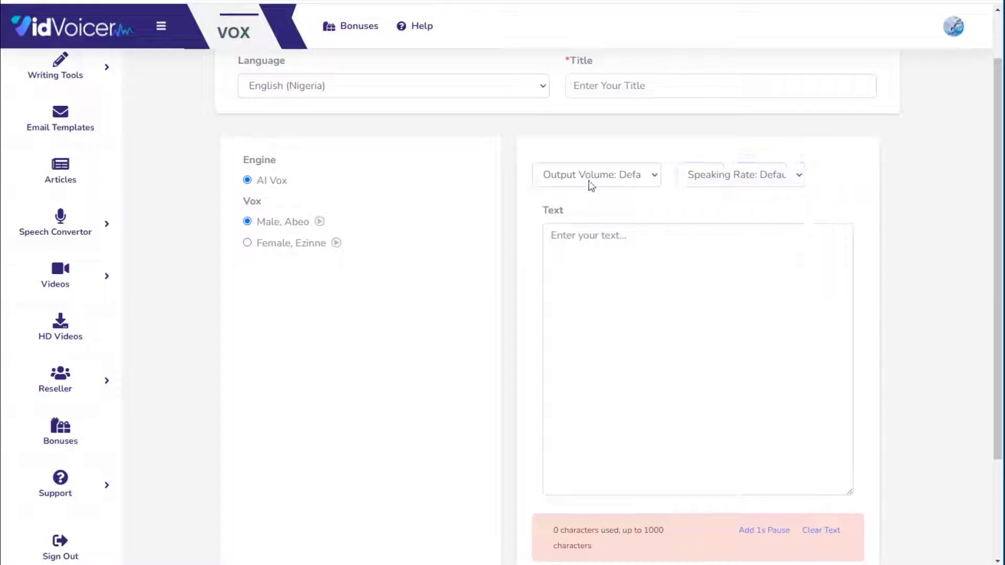
scroll(473, 216, "up", 1)
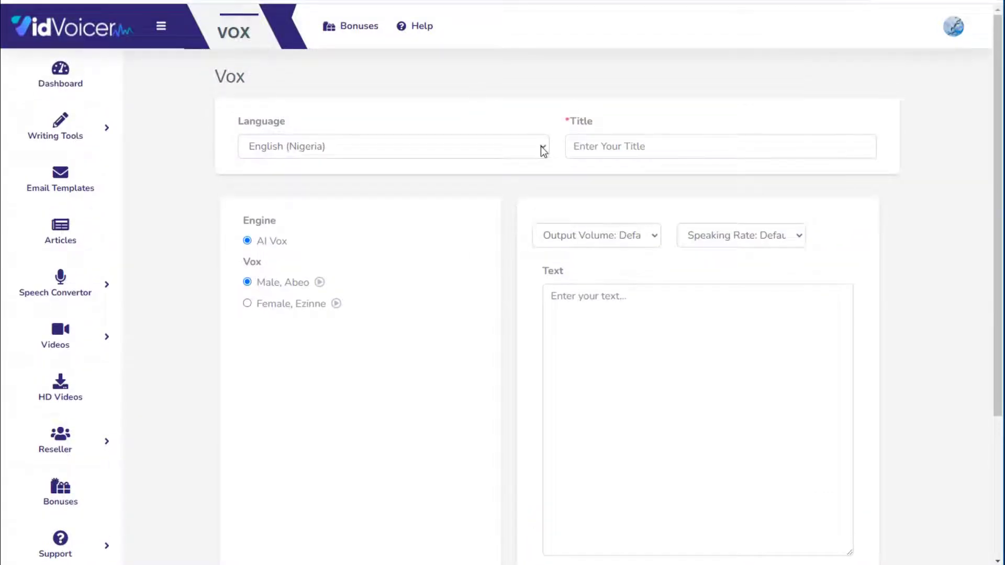
scroll(502, 277, "down", 2)
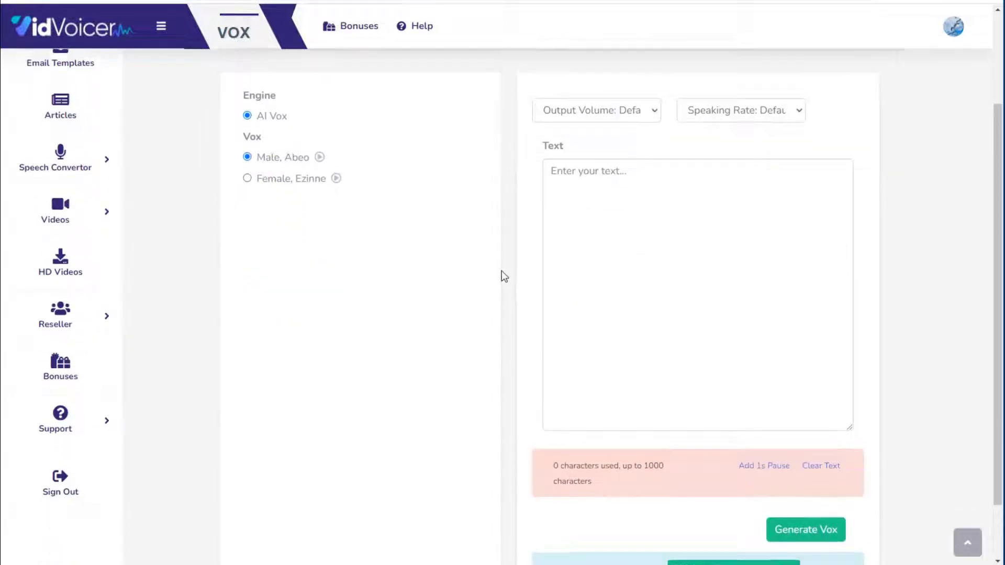
scroll(502, 271, "up", 1)
- Choose German (Germany) as the Vox voice language
left_click(432, 81)
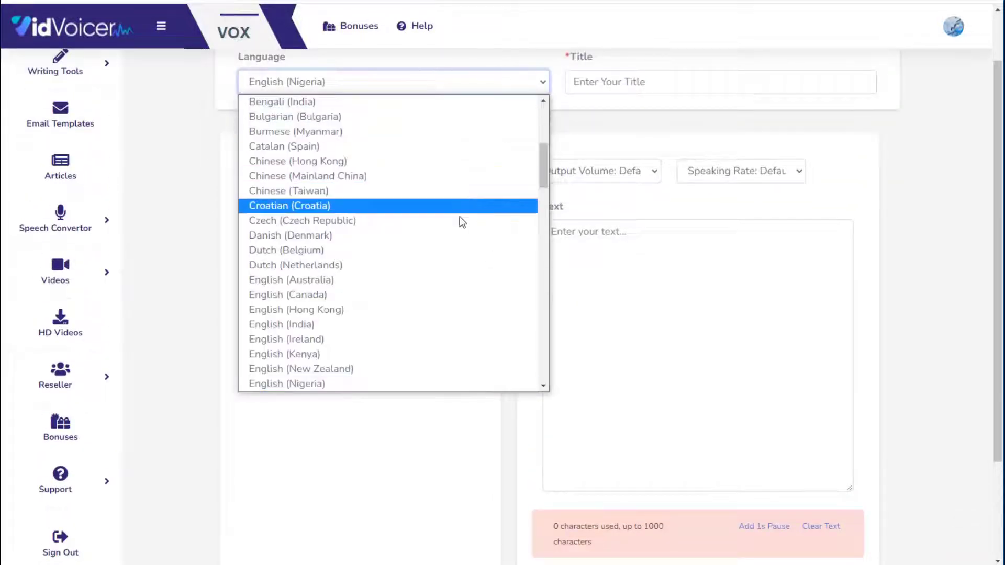
scroll(463, 219, "down", 5)
scroll(440, 233, "down", 3)
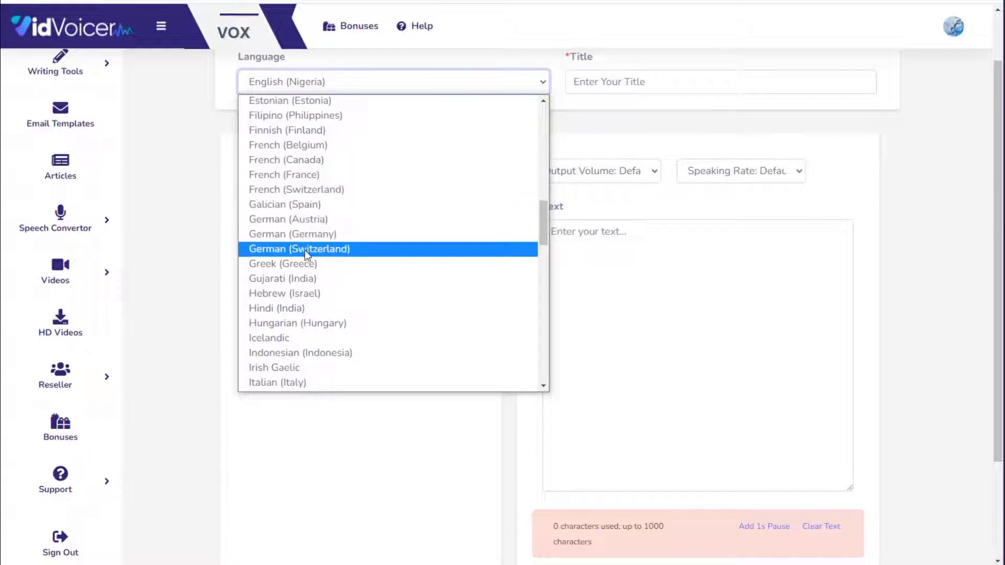
left_click(293, 234)
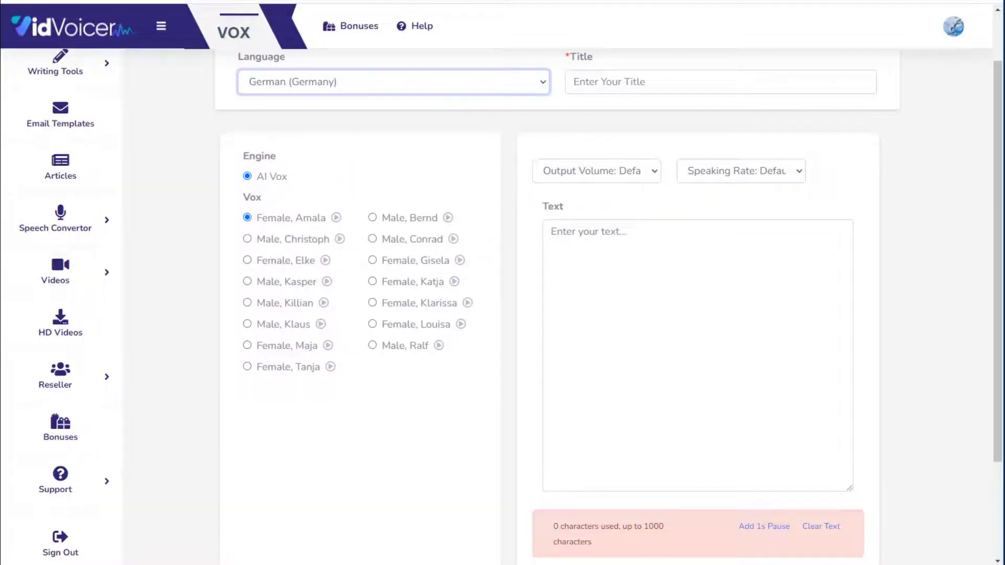
- Switch to Notepad++ and select the whole weight loss article, lines 1–17
key("alt+Tab")
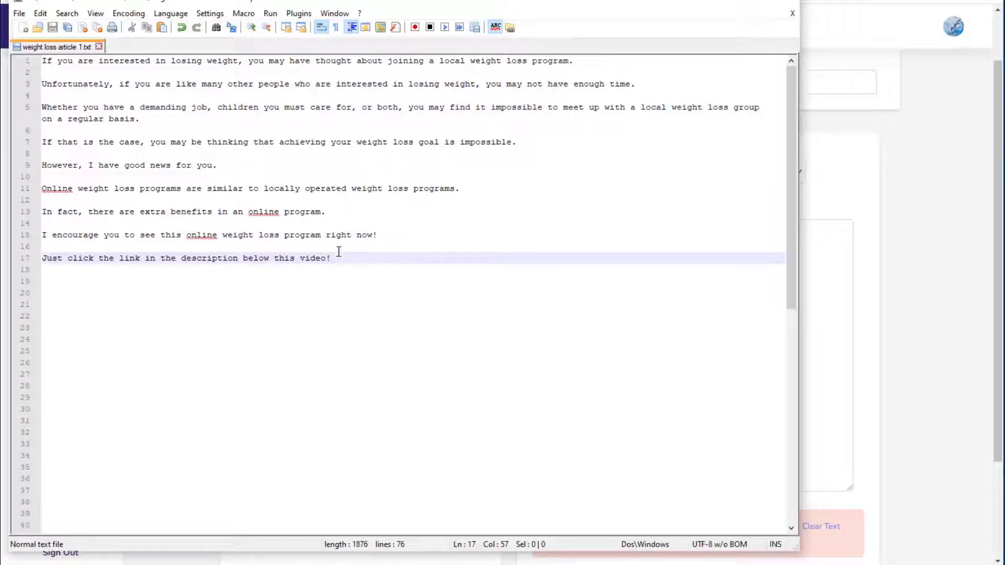
left_click_drag(345, 260, 44, 59)
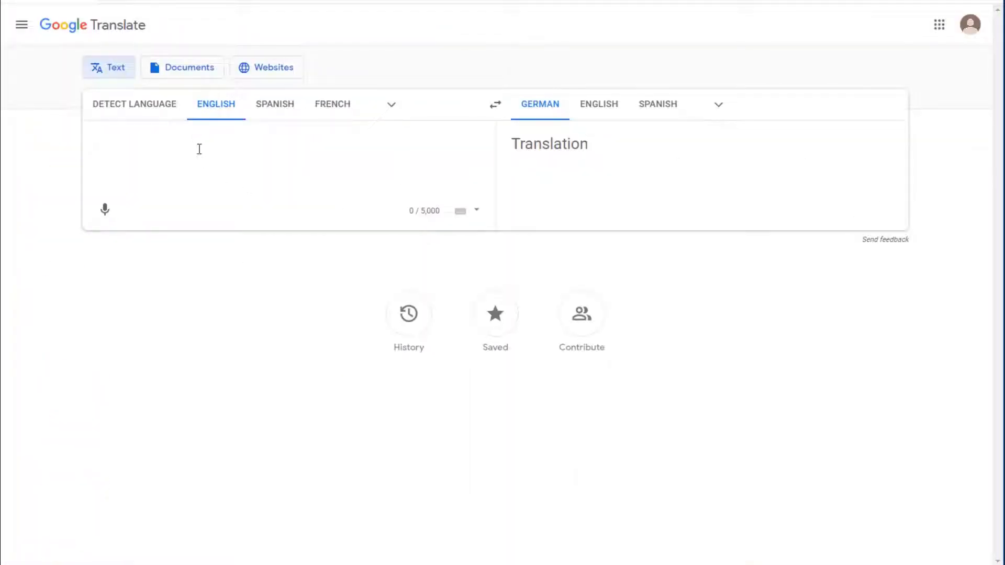
- Paste the English article into Google Translate and retry to get the German translation
type("If you are interested in losing weight, you may have thought about joining a local weight loss program.  Unfortunately, if you are like many other people who are interested in losing weight, you may not have enough time.  Whether you have a demanding job, children you must care for, or both, you may find it impossible to meet up with a local weight loss group on a regular basis.  If that is the case, you may be thinking that achieving your weight loss goal is impossible.  However, I have good news for you.  Online weight loss programs are similar to locally operated weight loss programs.  In fact, there are extra benefits in an online program.  I encourage you to see this online weight loss program right now!  Just click the link in the description below this video!")
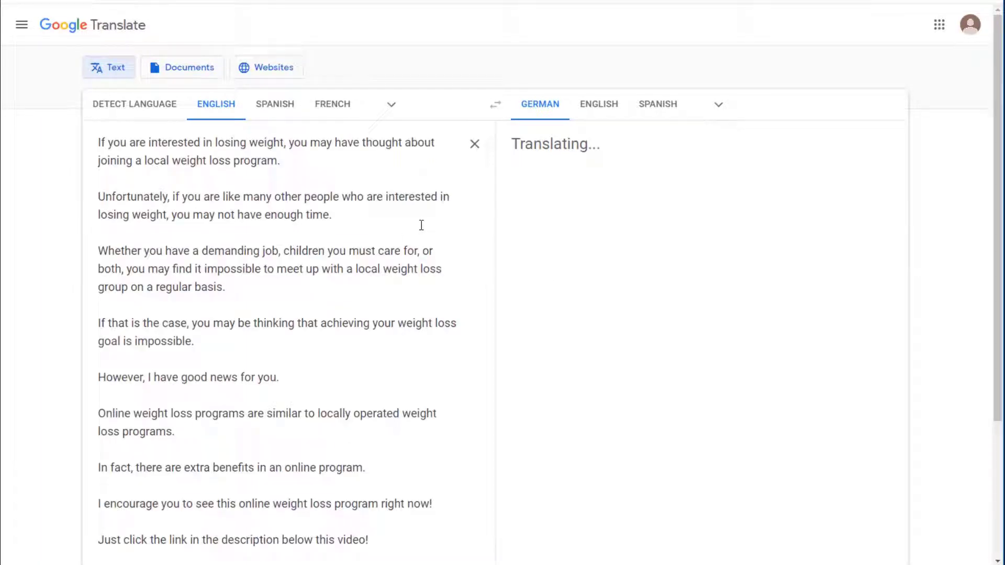
left_click(702, 214)
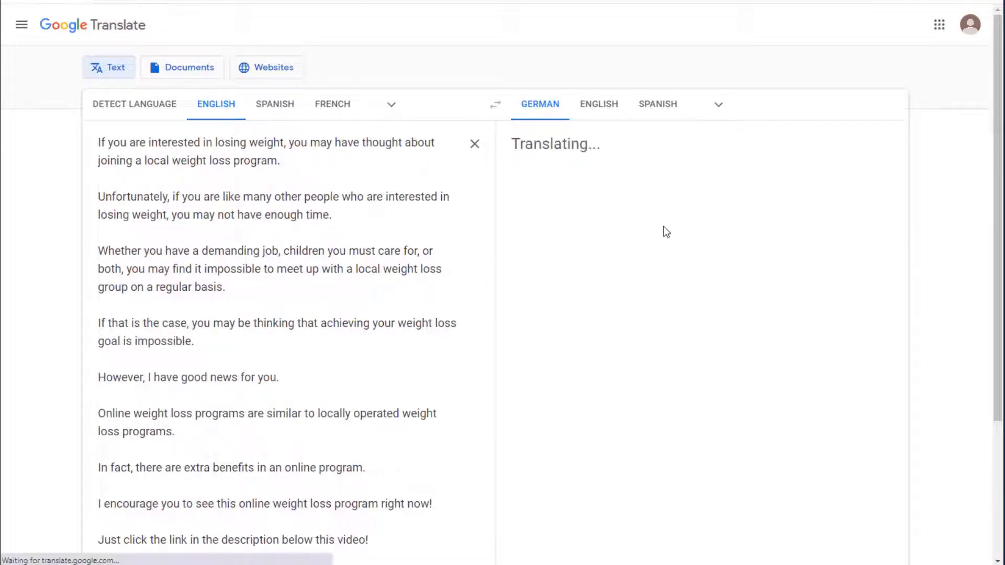
scroll(480, 228, "down", 3)
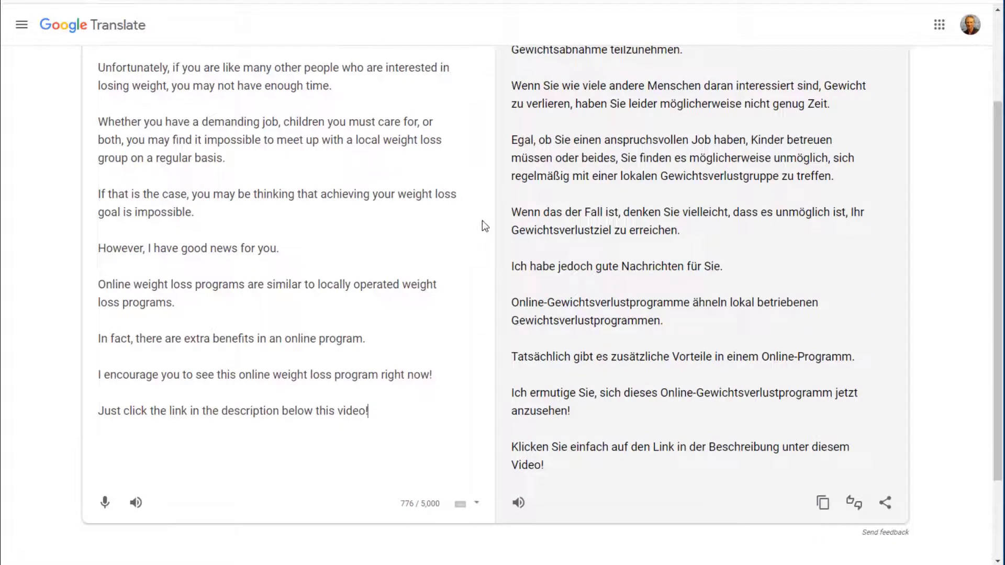
scroll(655, 215, "up", 3)
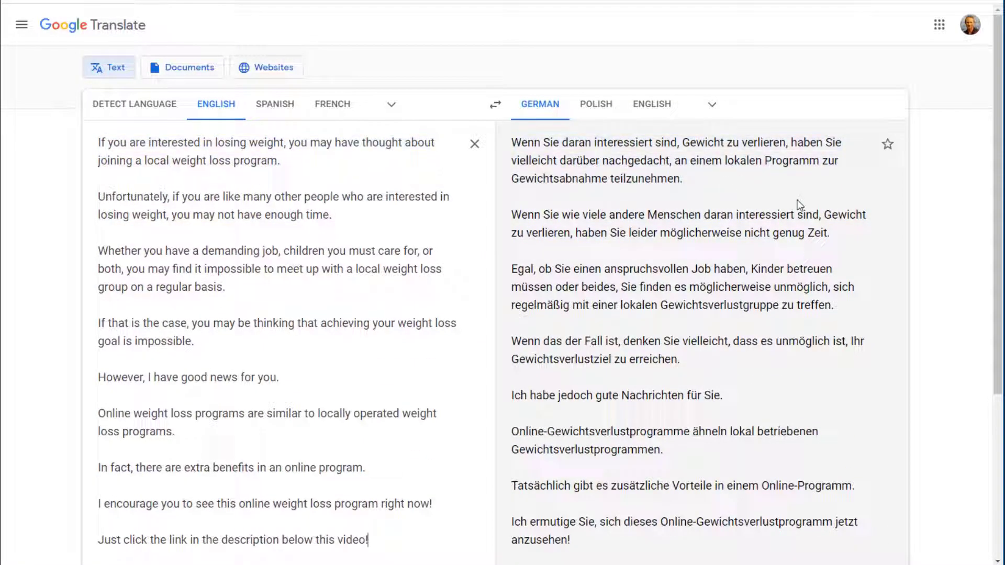
scroll(700, 248, "down", 3)
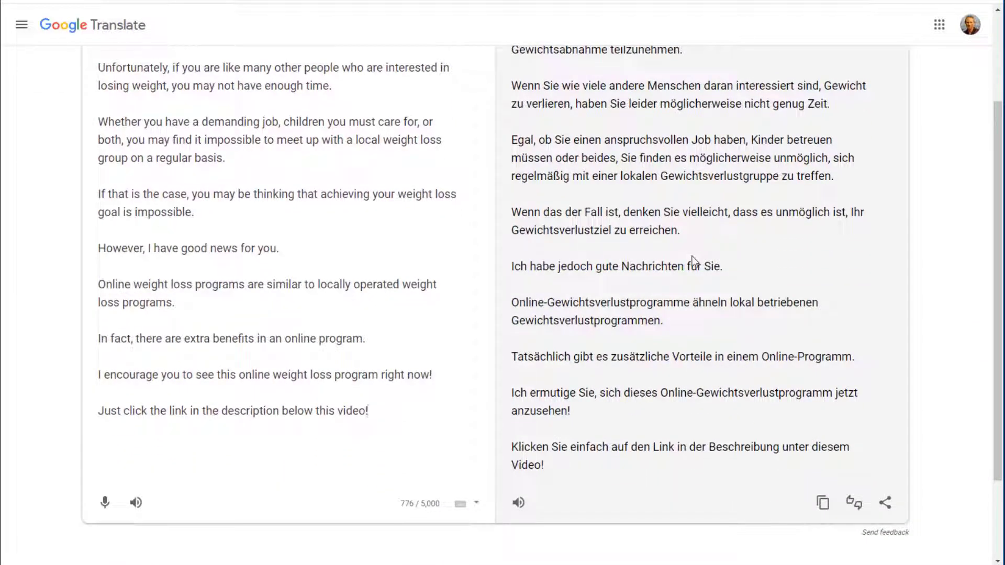
scroll(690, 257, "up", 3)
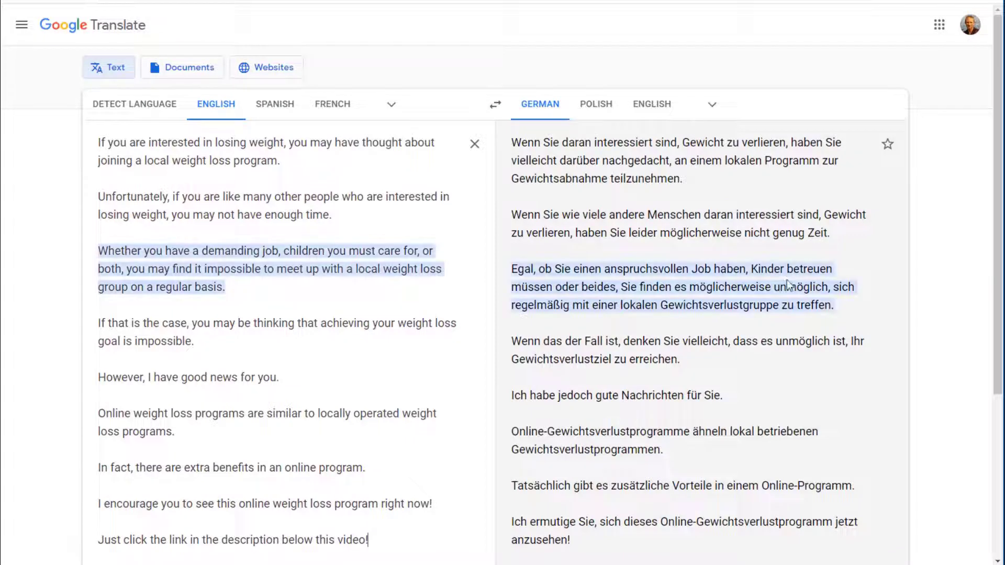
scroll(852, 348, "down", 2)
scroll(850, 350, "down", 2)
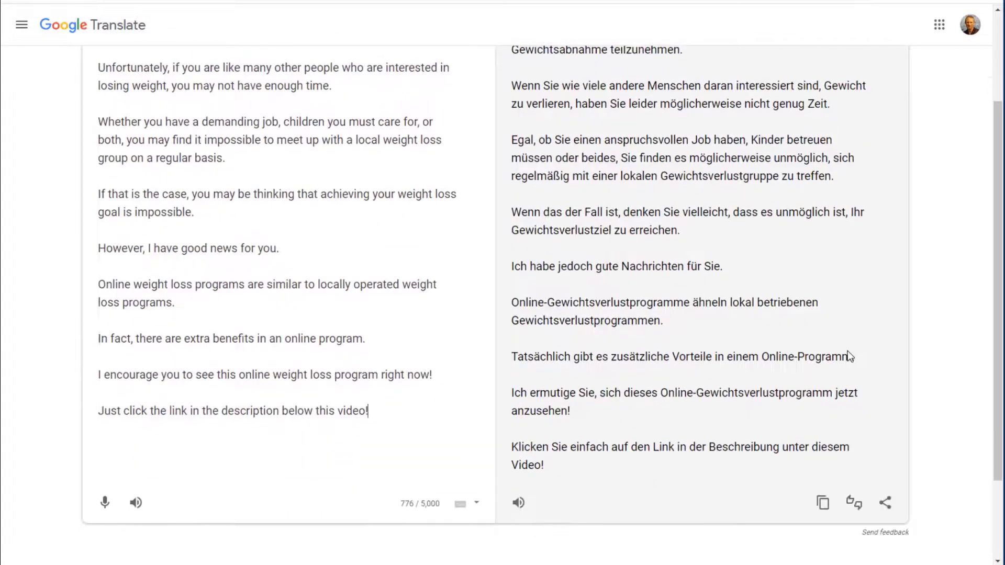
scroll(841, 350, "up", 2)
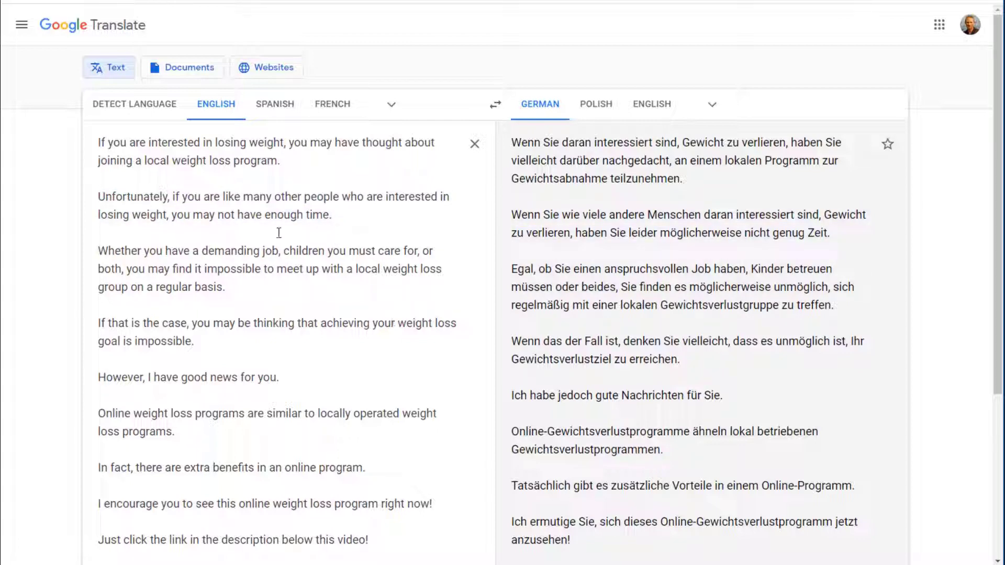
scroll(419, 312, "down", 5)
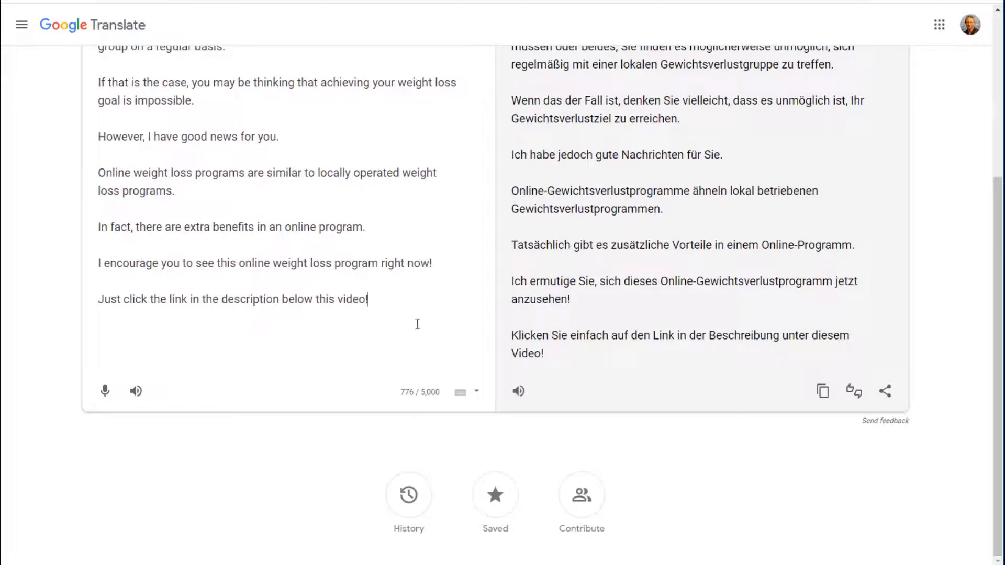
scroll(572, 319, "up", 3)
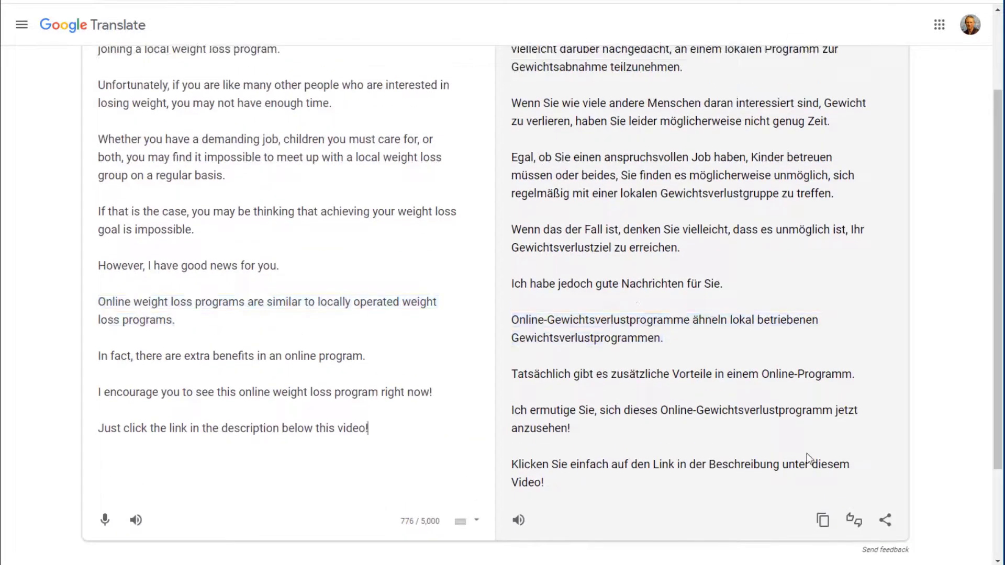
- Copy the German translation and paste it into the VidVoicer Vox text box
left_click(821, 521)
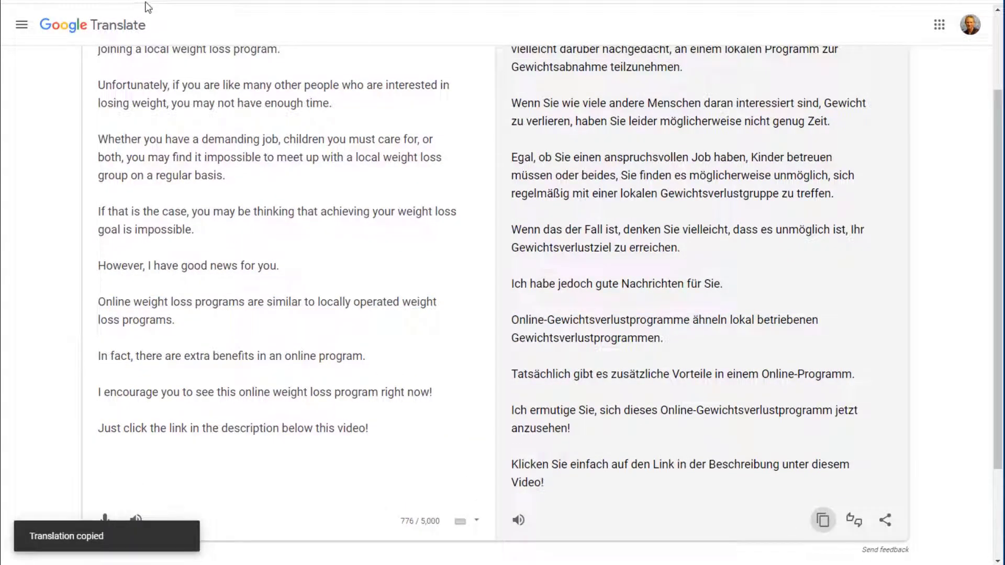
left_click(71, 1)
left_click(564, 237)
key("ctrl+v")
- Title the Vox 'German weight loss' and scroll down to the Generate Vox button
left_click_drag(846, 354, 838, 404)
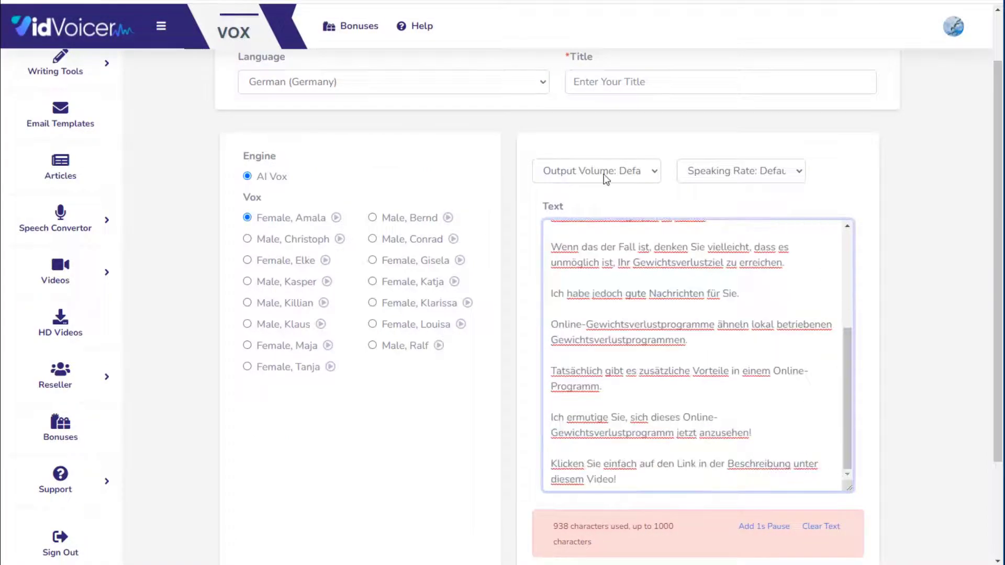
left_click(627, 79)
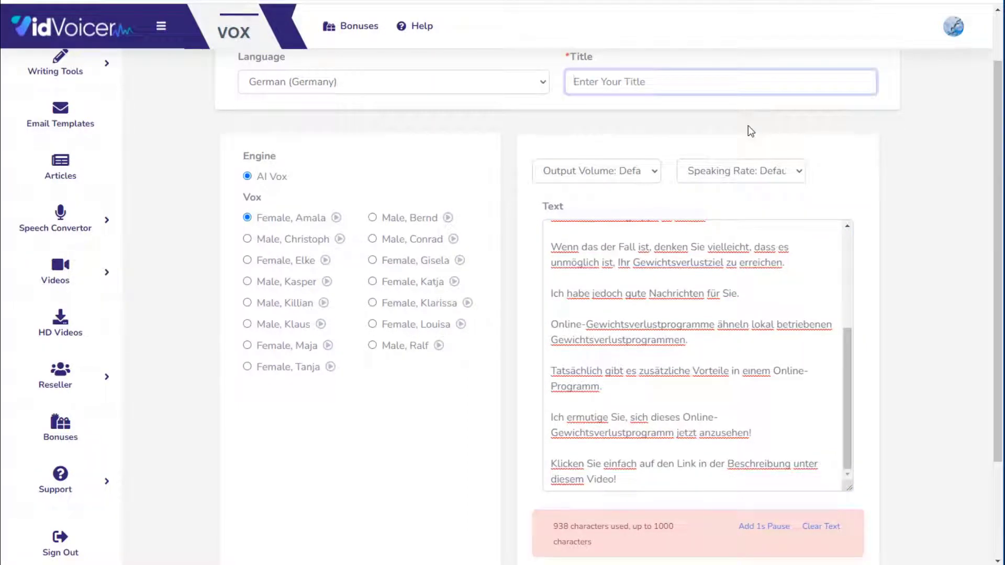
type("German weight loss")
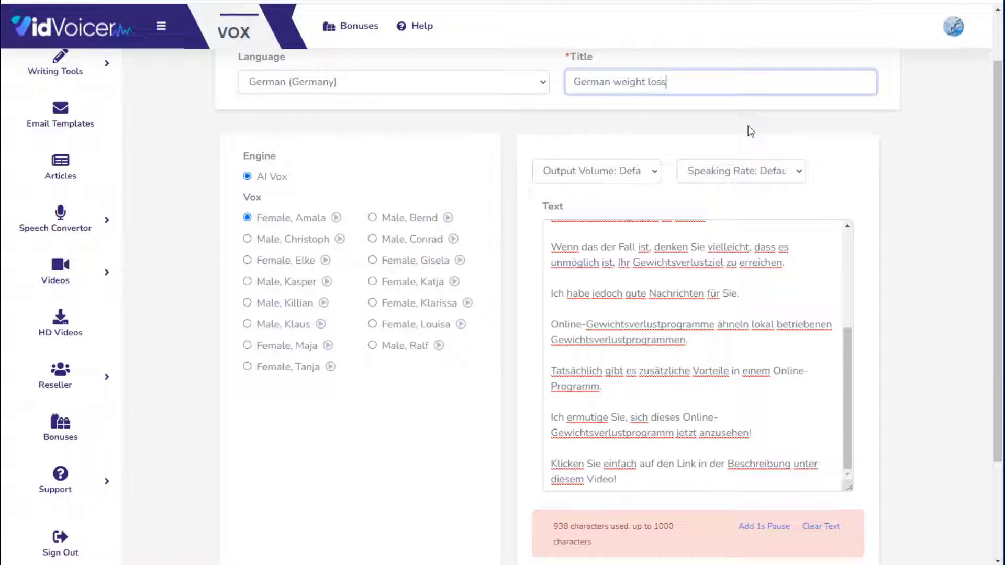
scroll(730, 133, "down", 3)
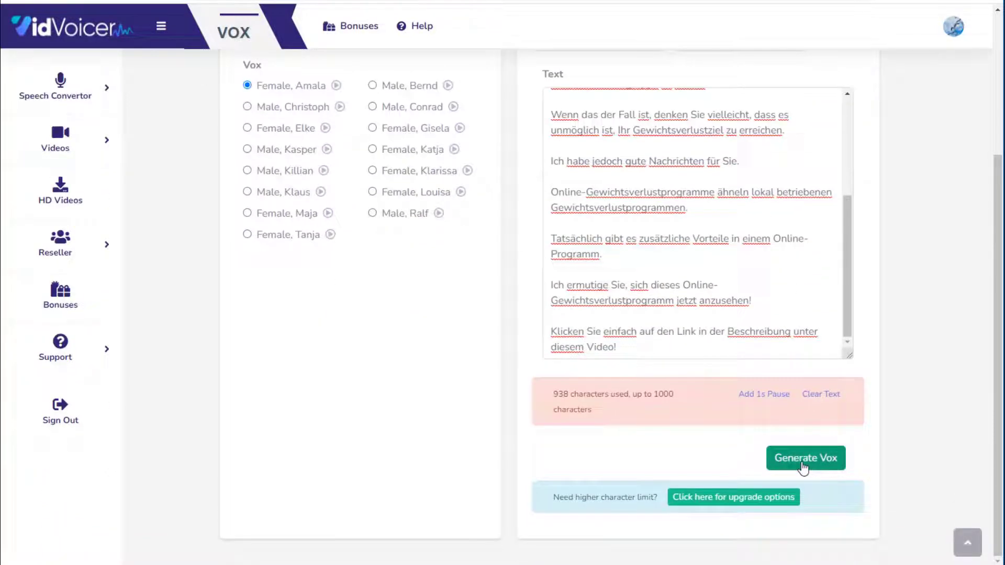